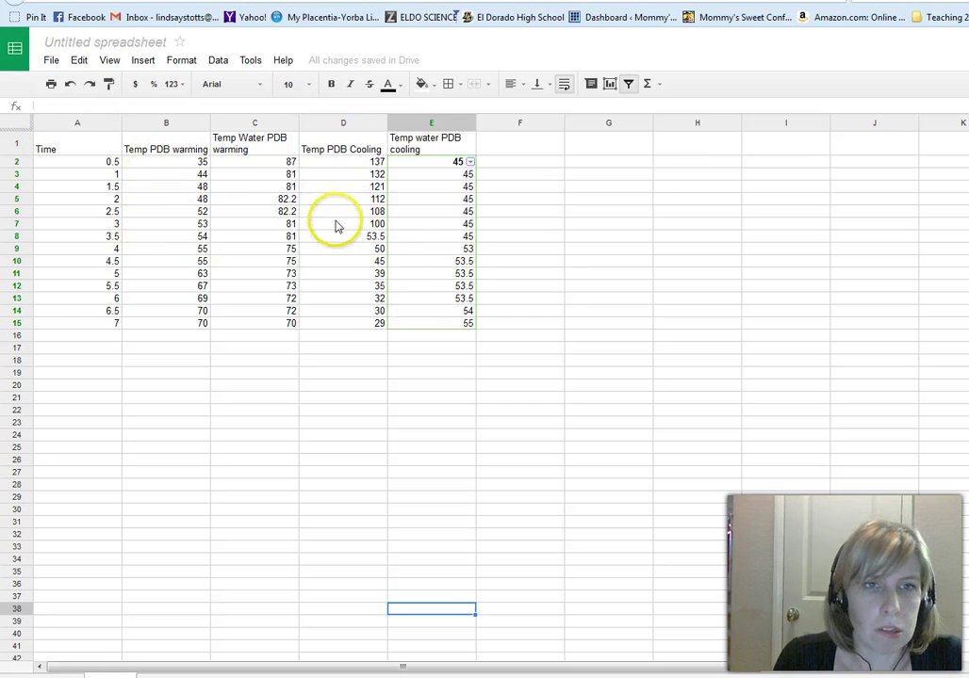
Step: Start a new chart based on the time and temperature table
click(83, 153)
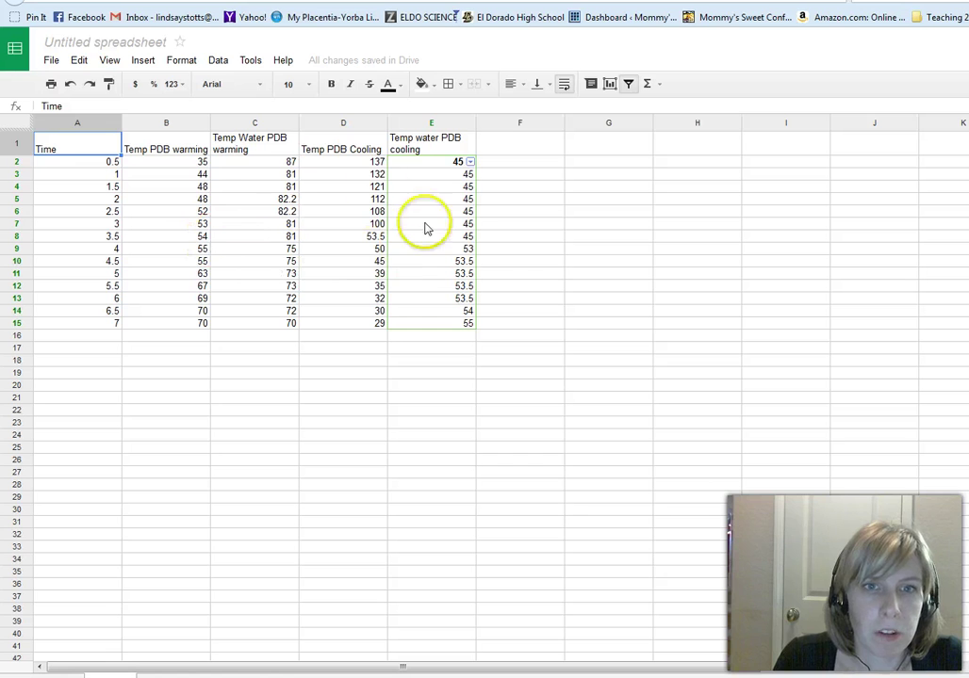
click(218, 224)
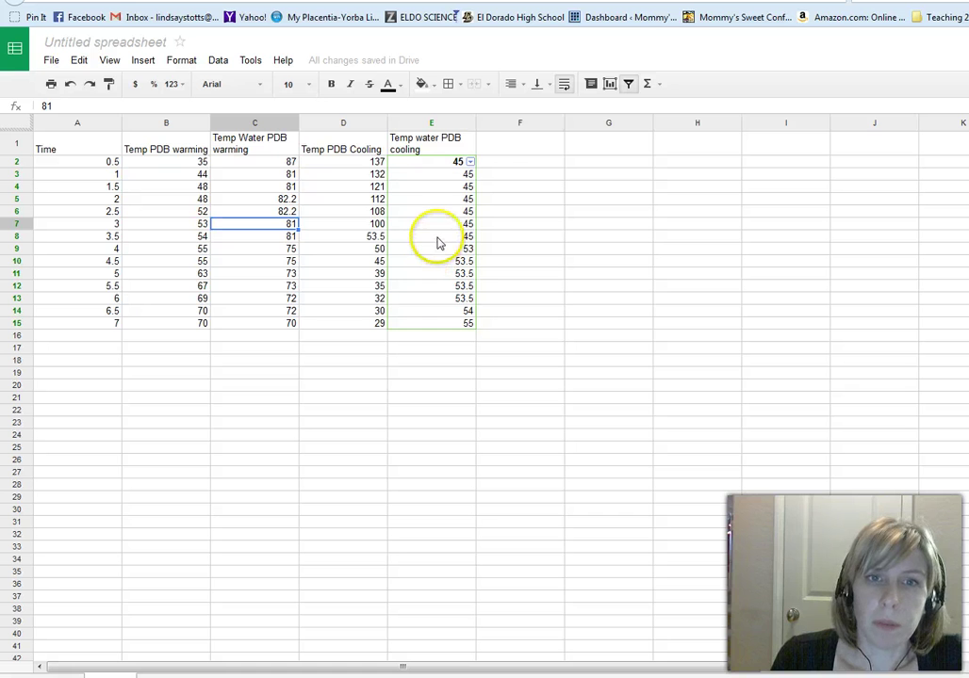
click(611, 86)
drag(568, 194, 452, 257)
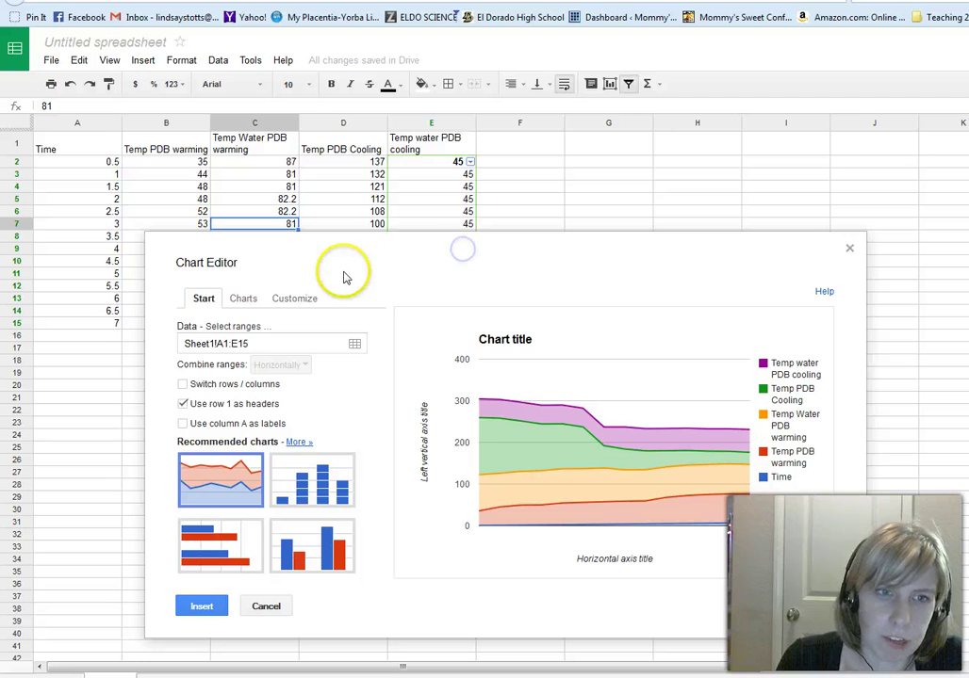
Step: Define the chart's data ranges as A1:A15, B1:B16 and C1:C15 on Sheet1
click(355, 345)
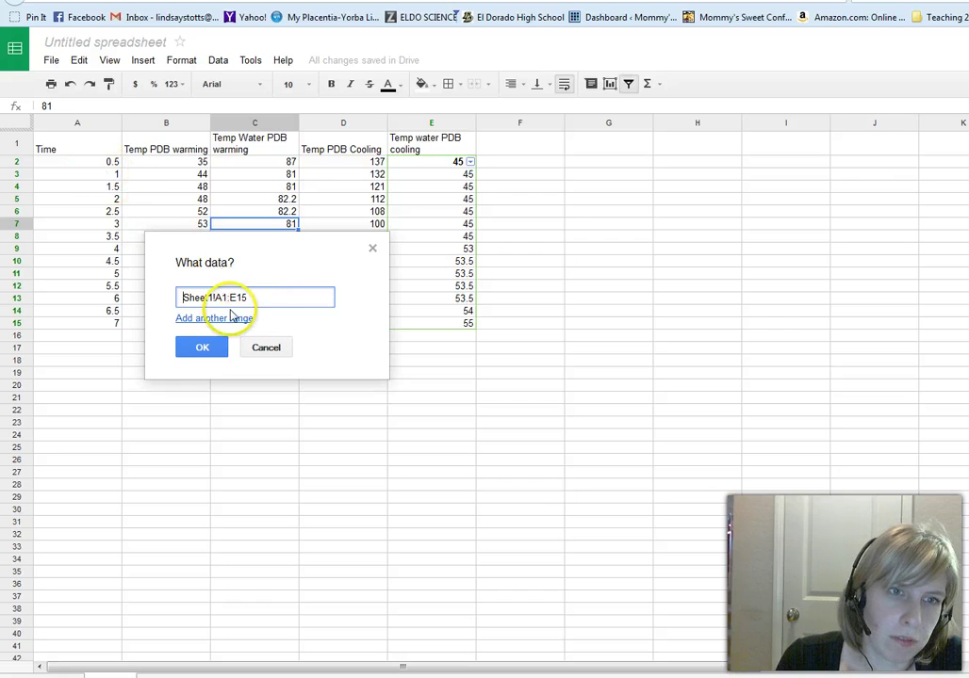
drag(82, 147, 92, 321)
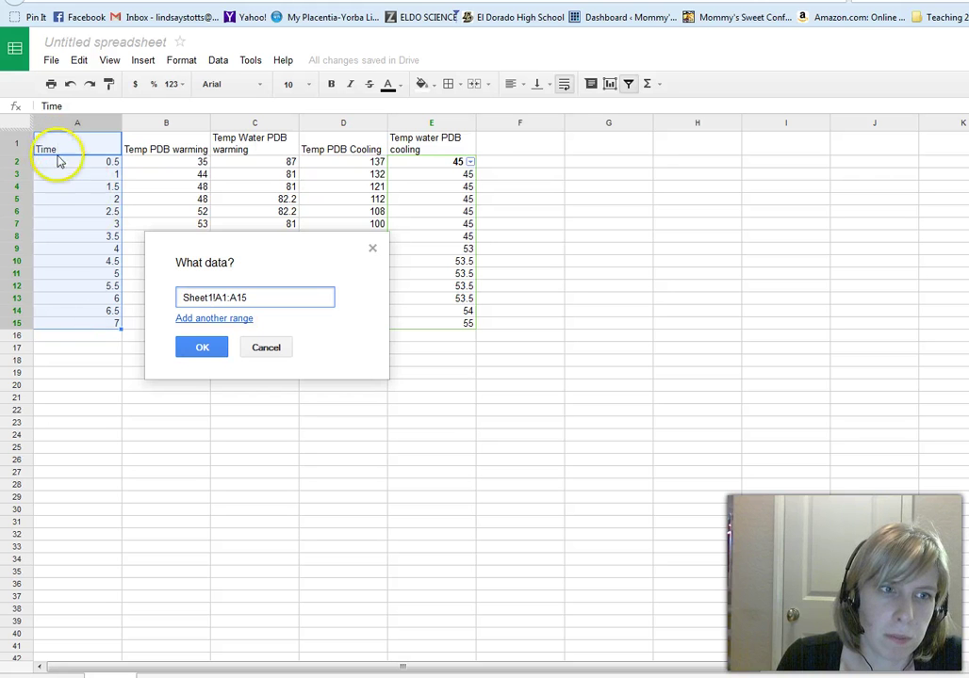
click(214, 318)
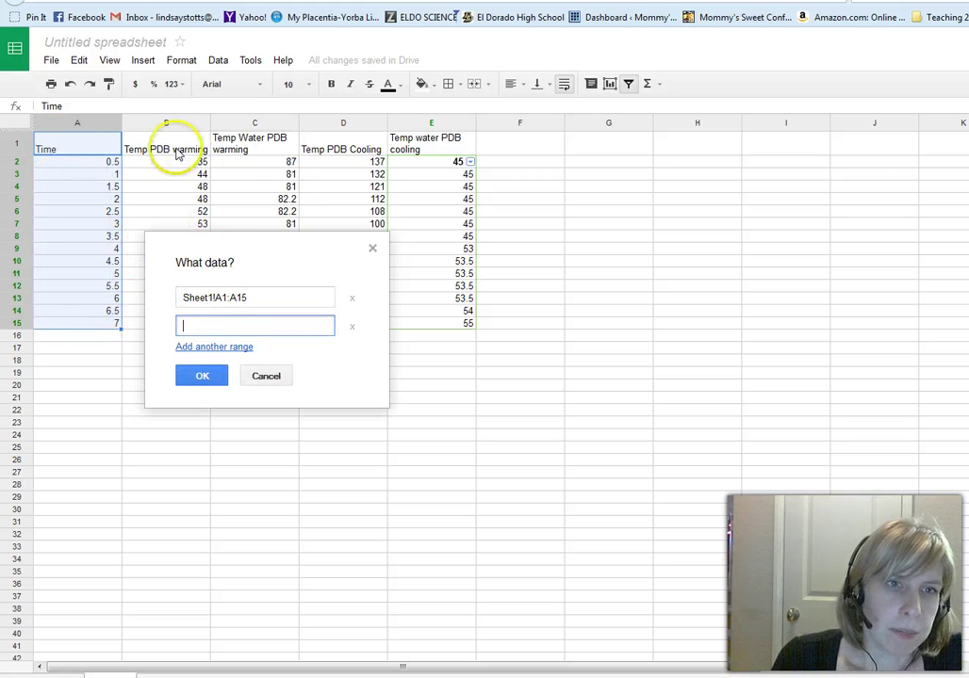
drag(169, 149, 160, 331)
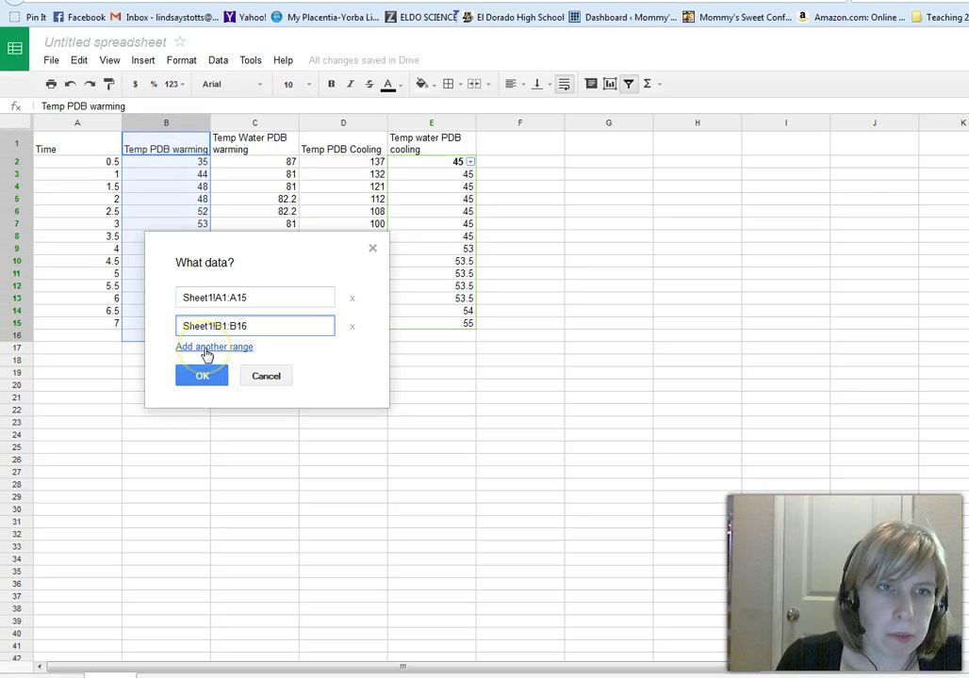
click(206, 349)
drag(249, 141, 248, 304)
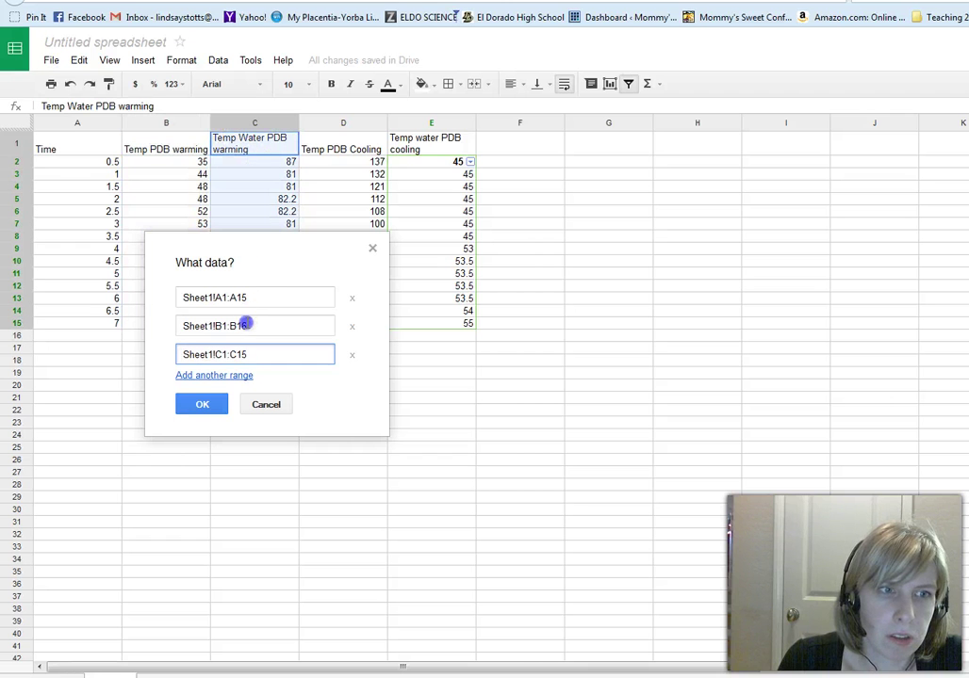
Step: Add D1:D15 and E1:E15 on Sheet1 as further chart data ranges and accept the range selection
click(209, 376)
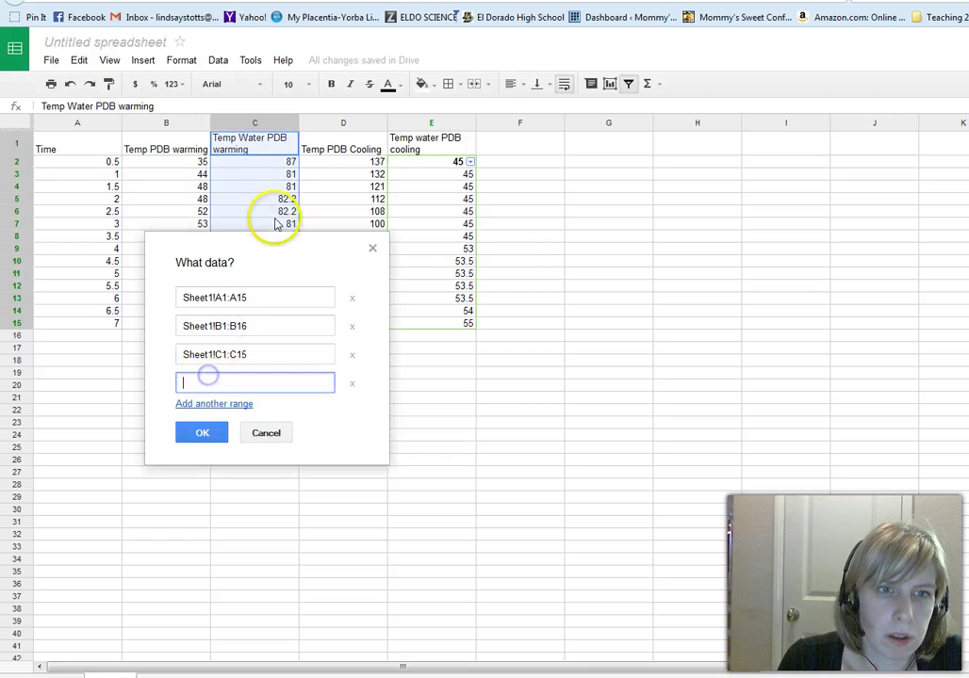
drag(277, 253, 679, 192)
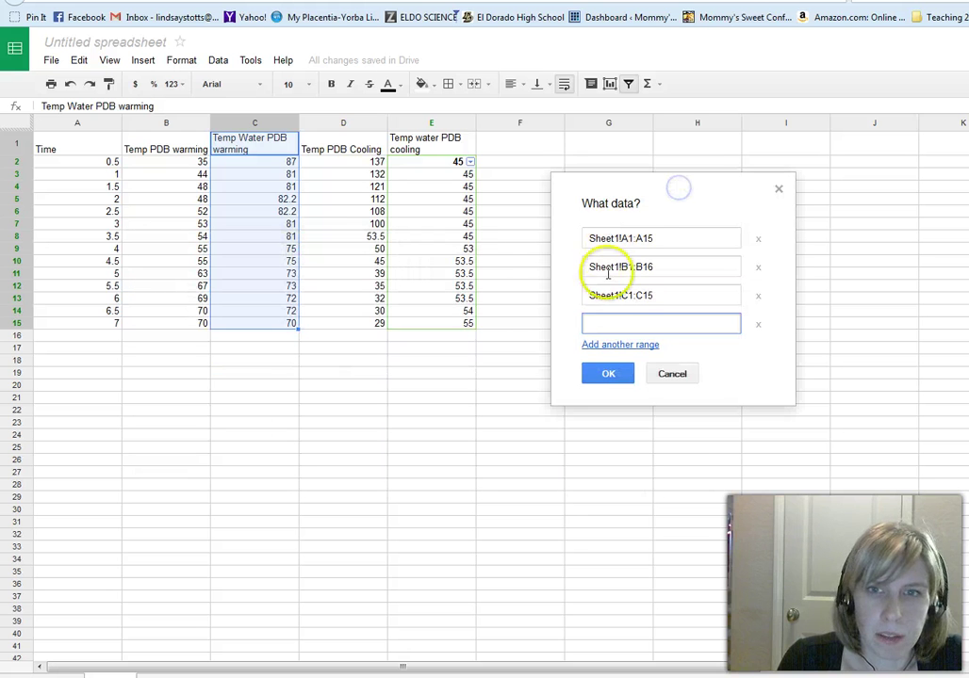
drag(337, 149, 344, 324)
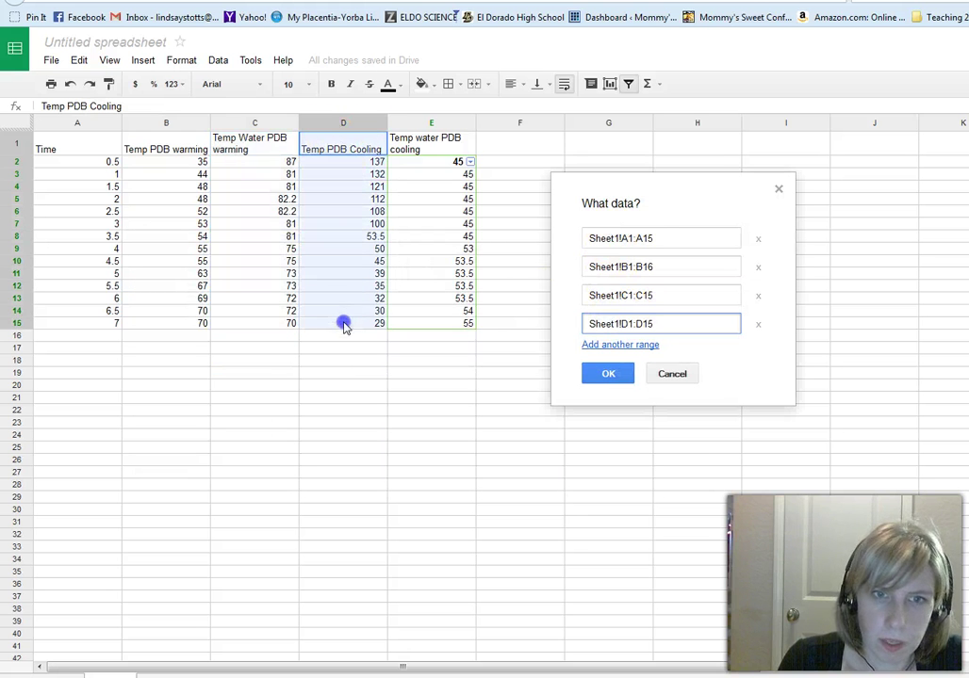
click(608, 345)
drag(424, 144, 441, 324)
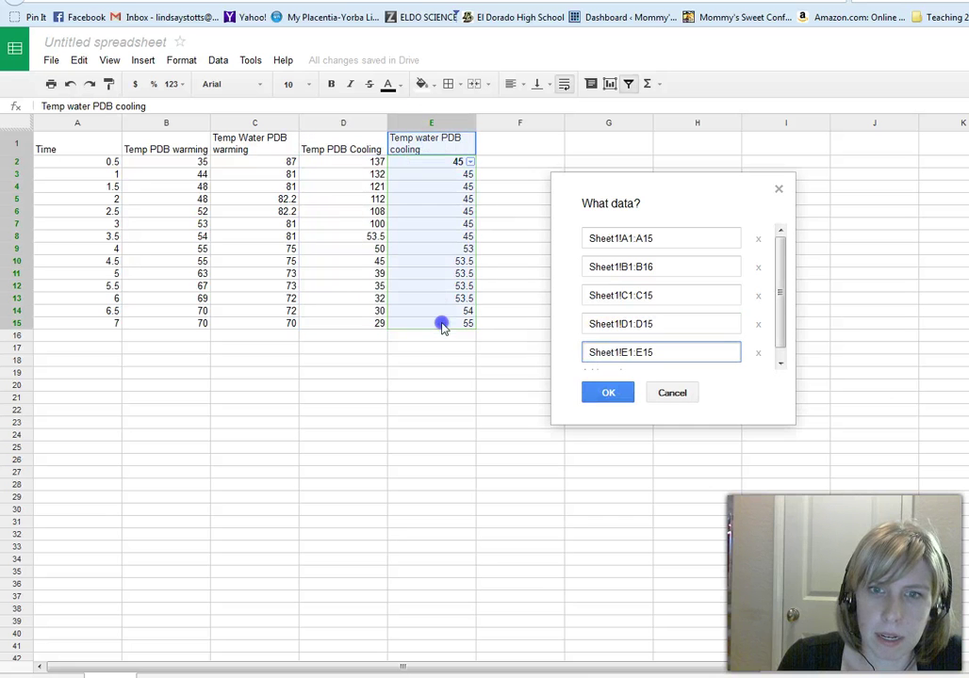
click(609, 393)
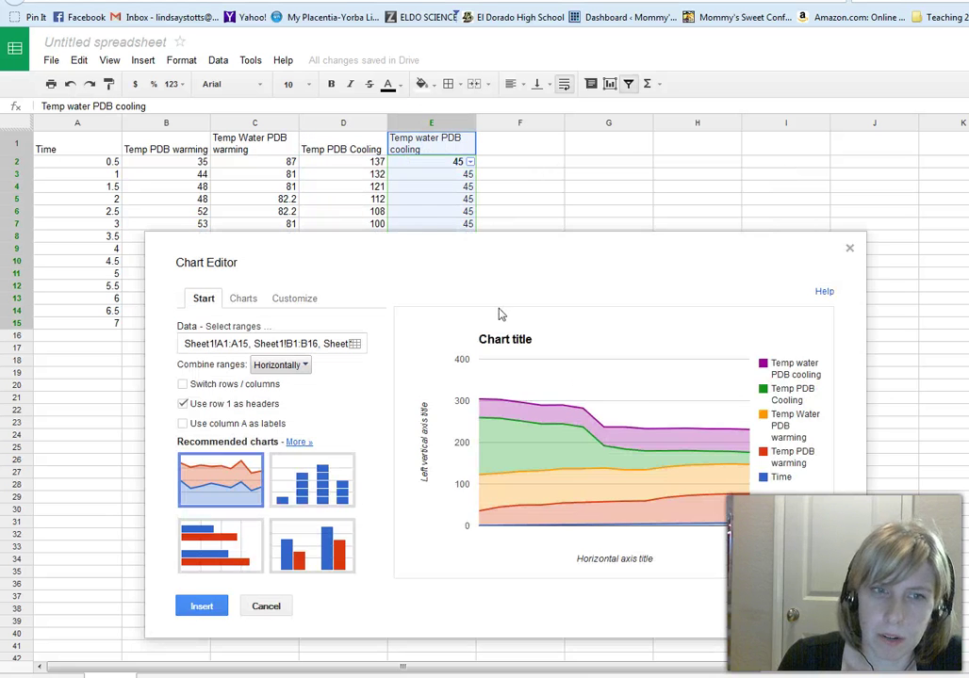
Step: Set the chart type to the standard scatter chart
drag(399, 260, 355, 207)
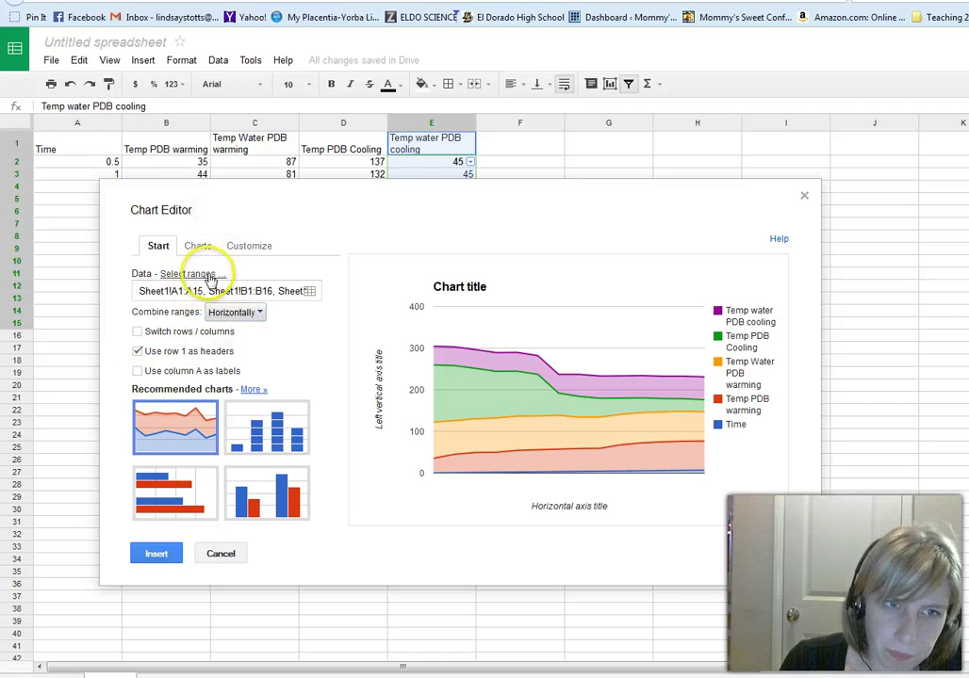
click(192, 250)
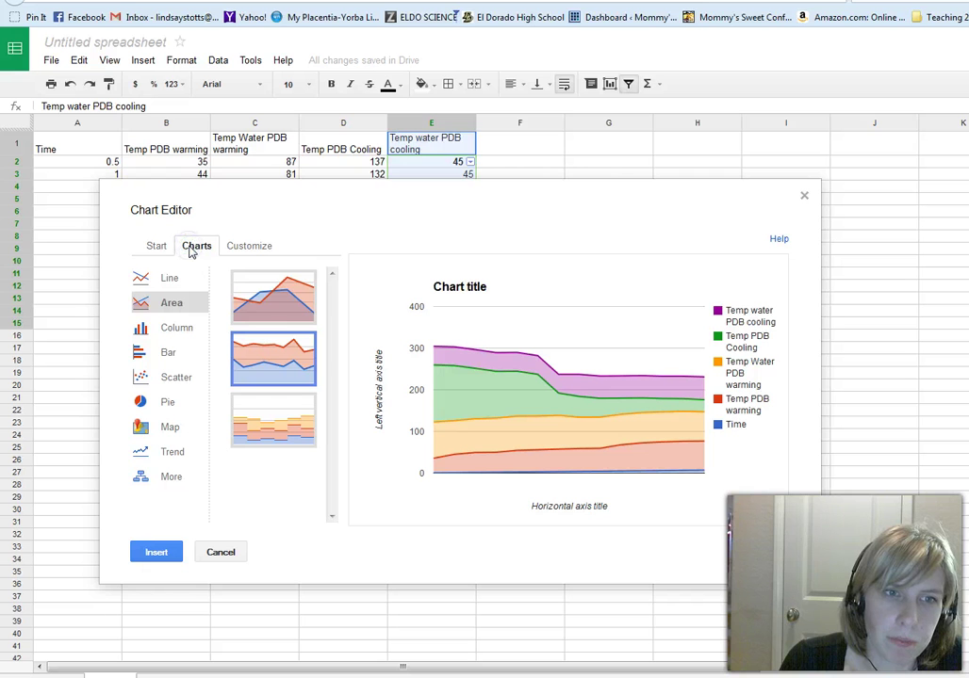
click(160, 378)
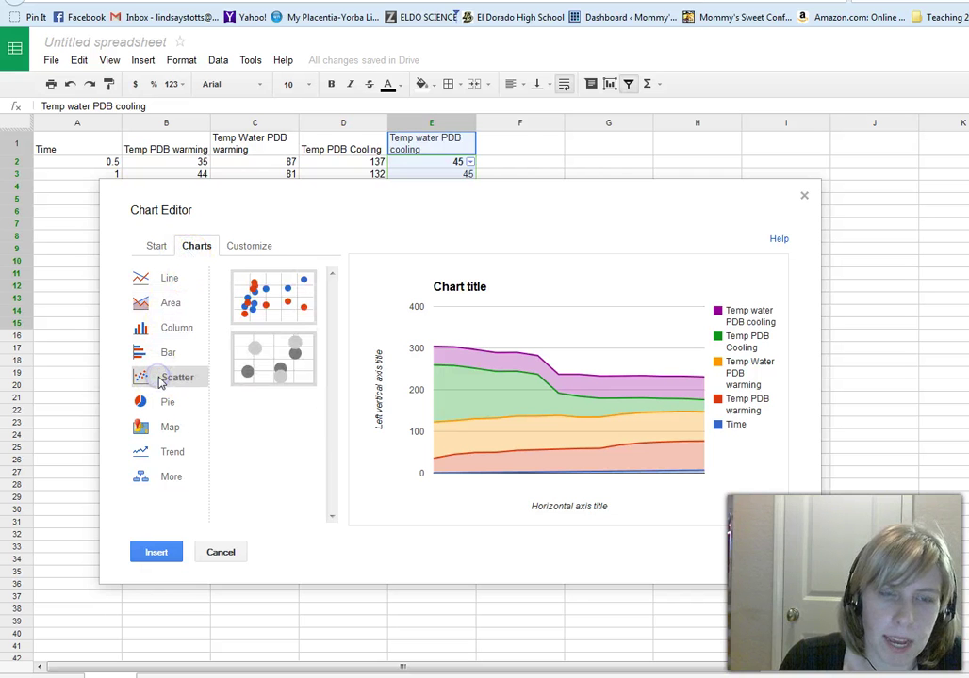
click(280, 307)
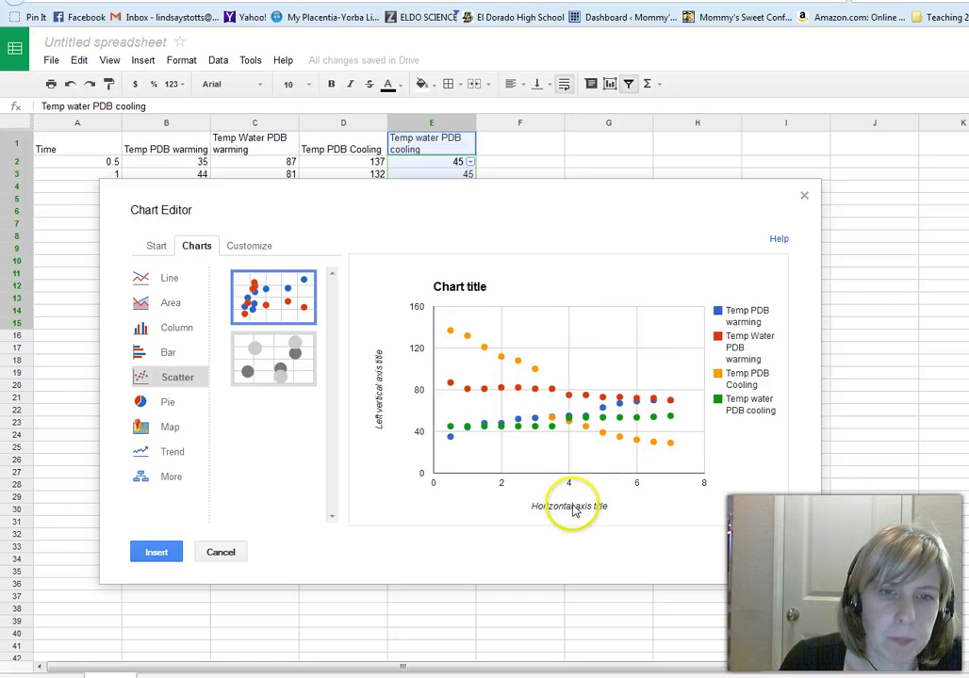
Step: Title the chart "Heating and Cooling of PDB" and label its horizontal axis "Time (minutes)"
click(246, 248)
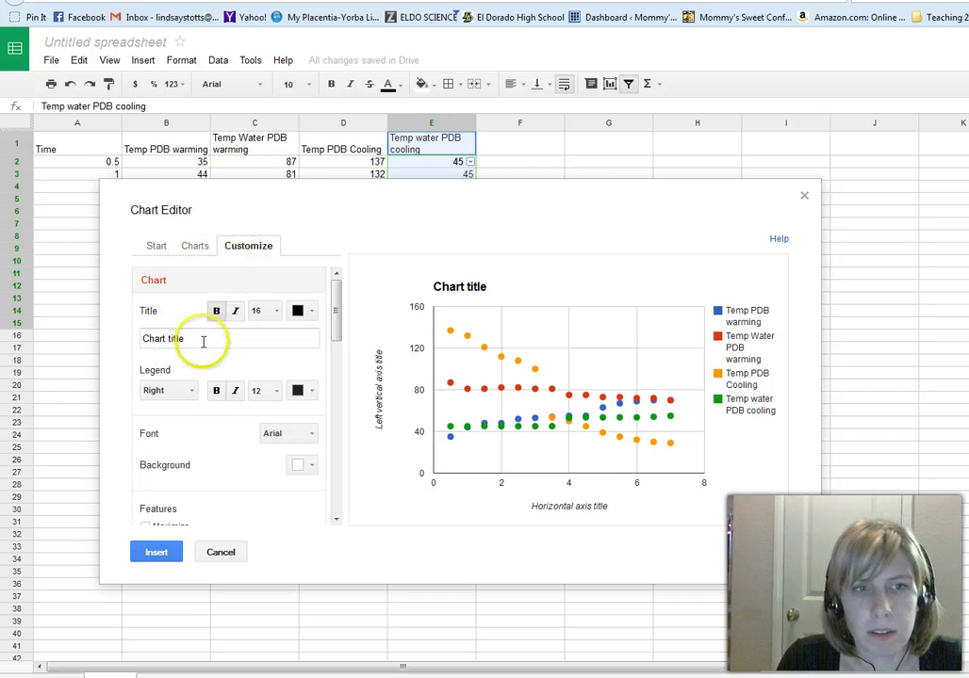
drag(202, 338, 107, 355)
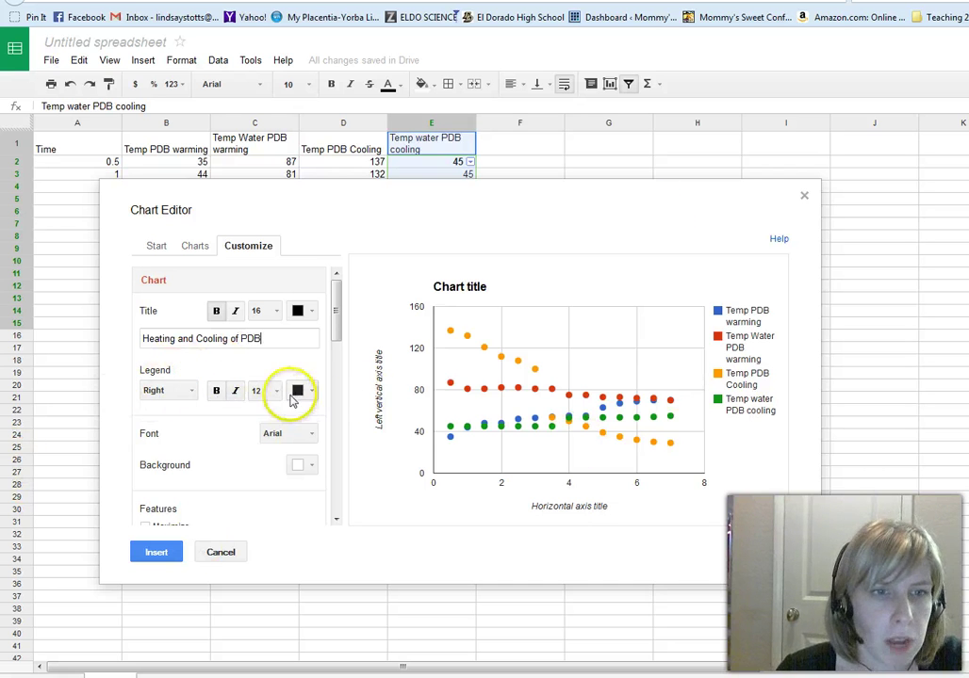
scroll(168, 435, down, 2)
scroll(168, 436, down, 5)
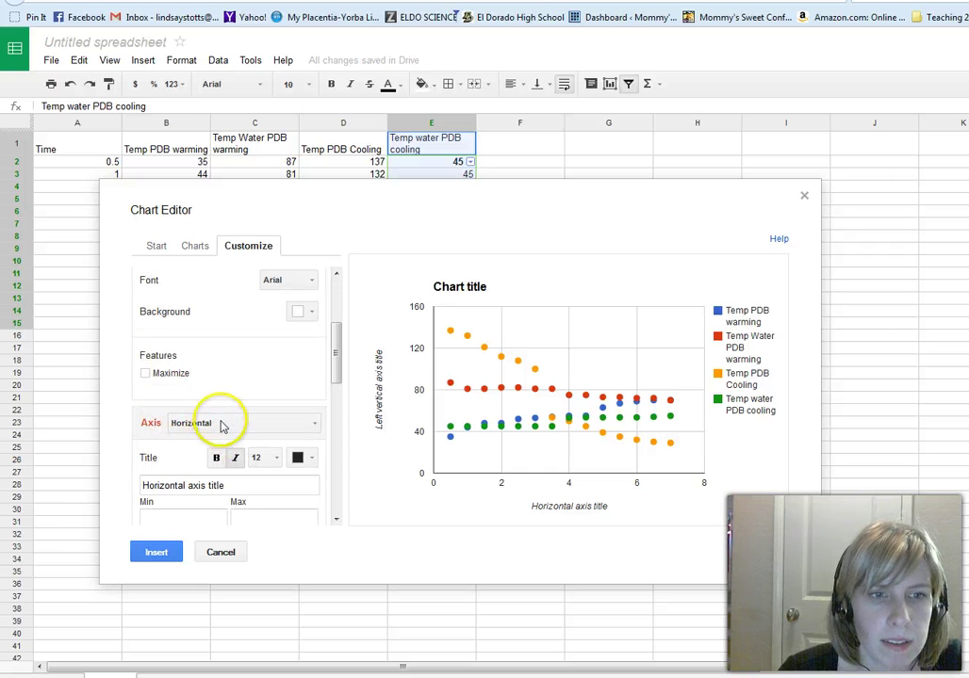
click(221, 424)
click(220, 424)
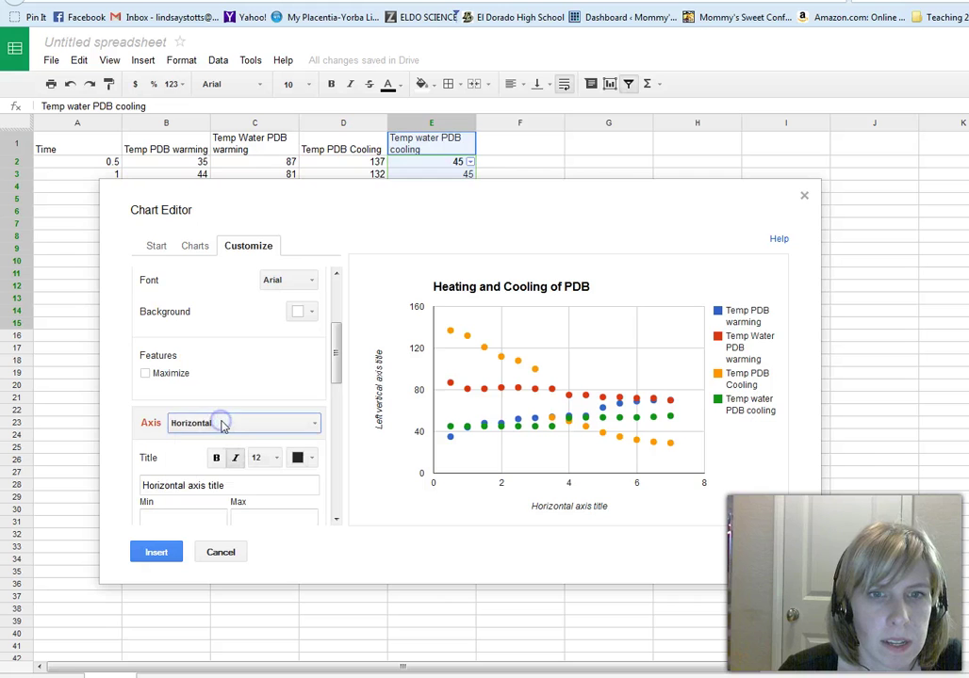
scroll(201, 426, down, 1)
drag(201, 443, 241, 441)
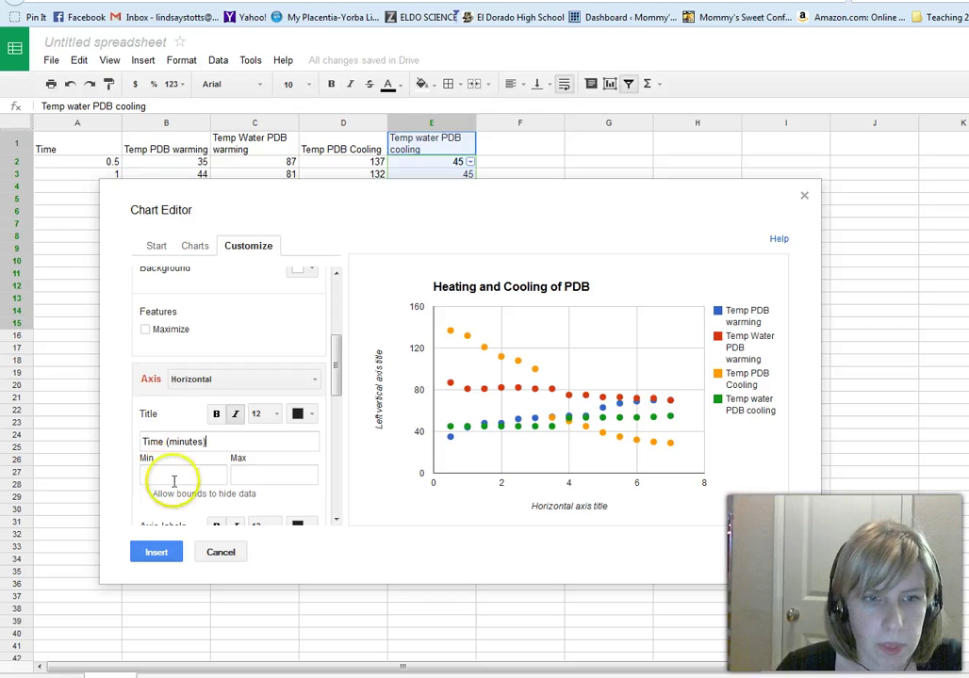
Step: Label the left vertical axis "Temperature (Degrees C)" and place the chart in the sheet with its top edge at row 14
scroll(186, 484, down, 2)
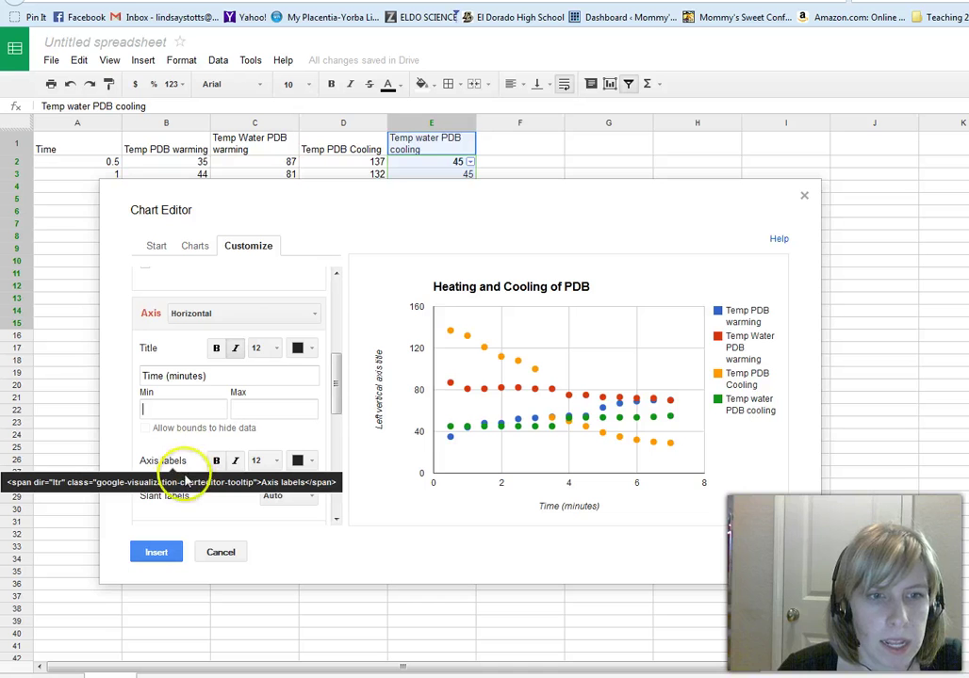
scroll(264, 469, down, 3)
scroll(198, 449, down, 3)
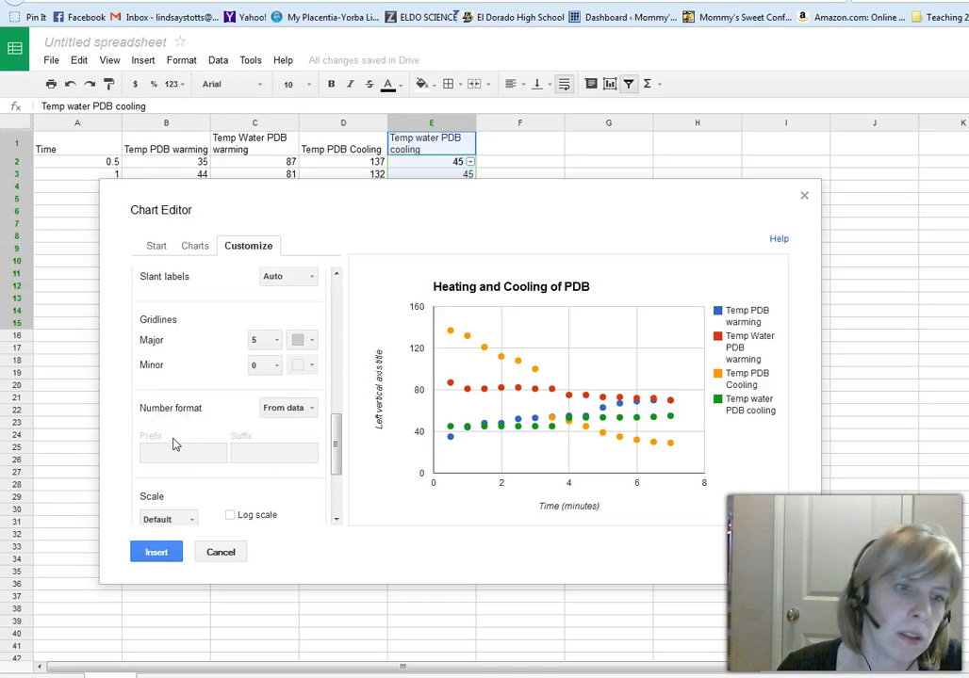
scroll(173, 445, down, 3)
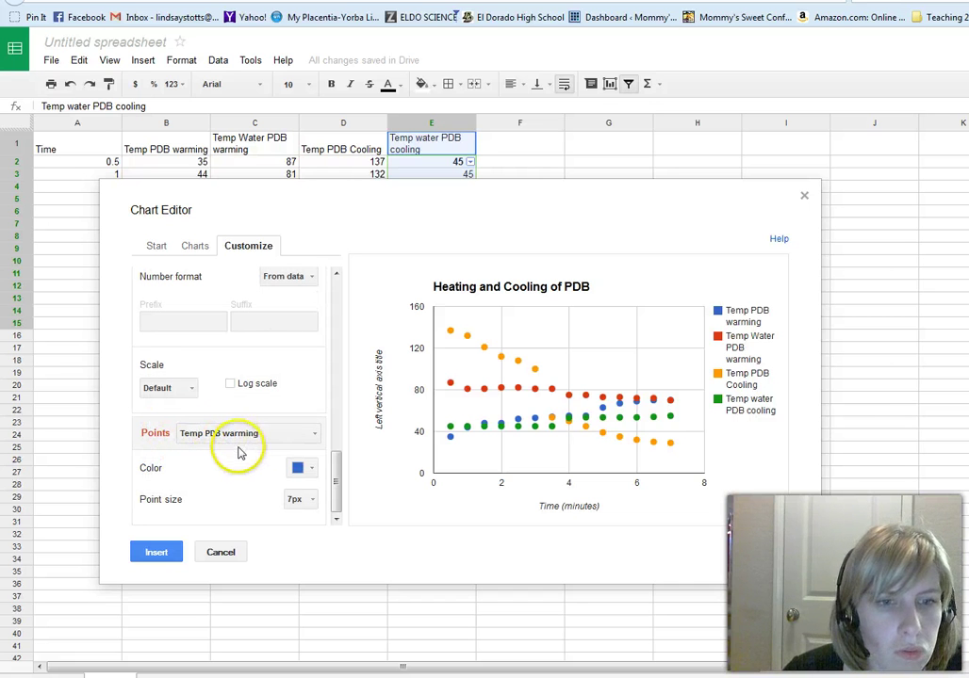
scroll(227, 421, up, 8)
scroll(230, 427, up, 3)
scroll(232, 429, down, 2)
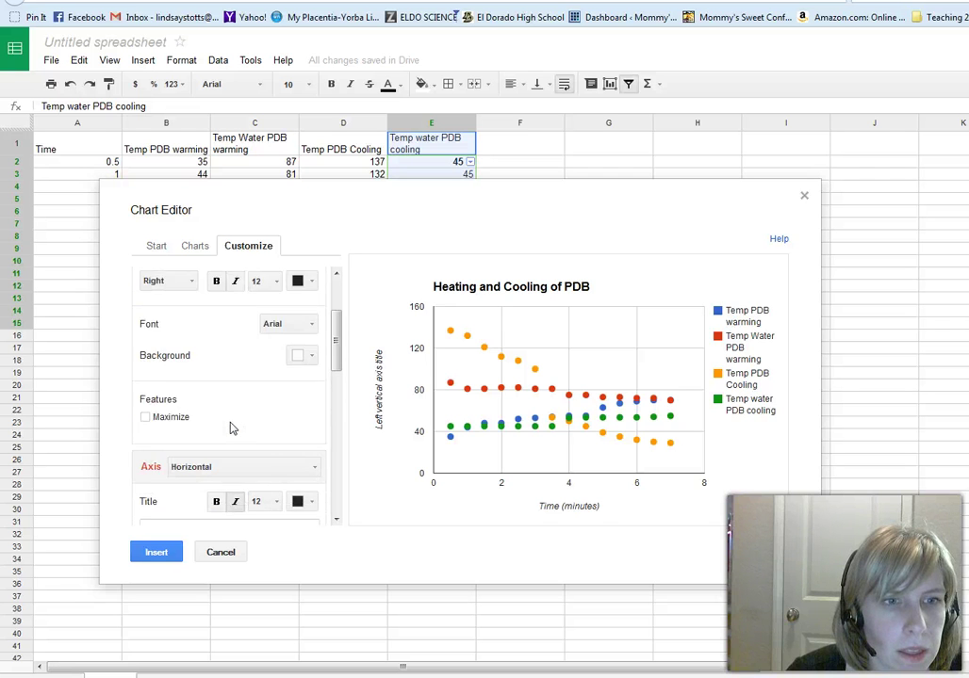
click(215, 402)
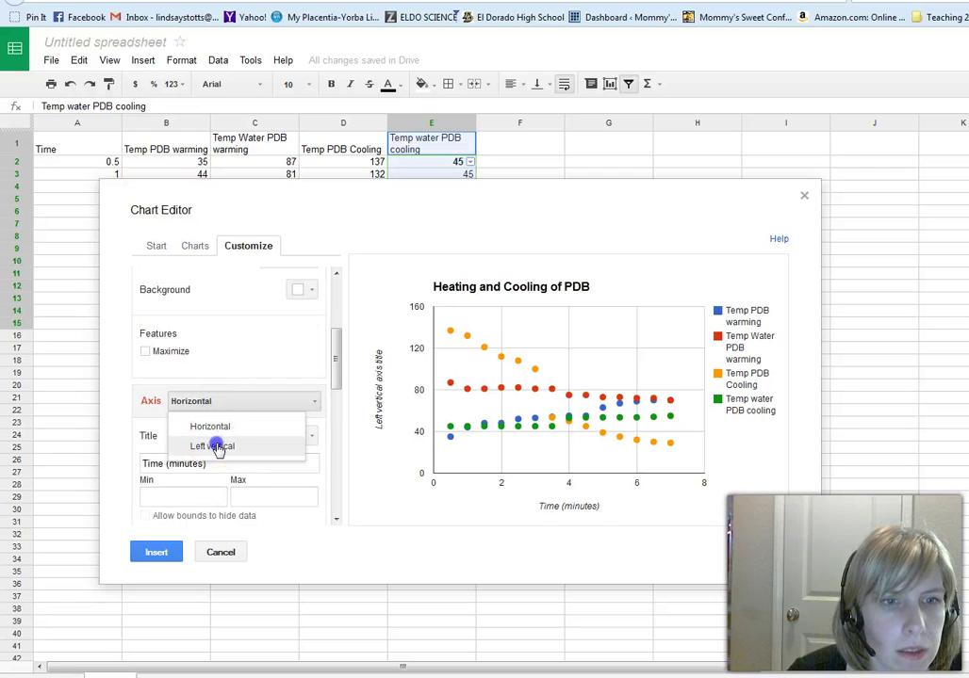
click(218, 445)
drag(226, 463, 82, 460)
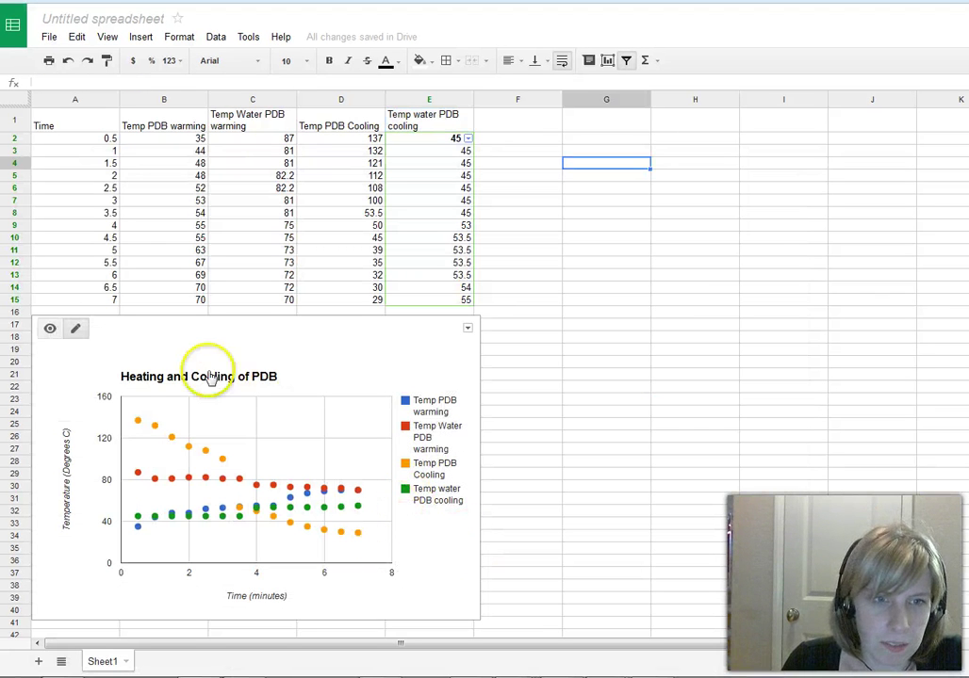
drag(204, 332, 217, 307)
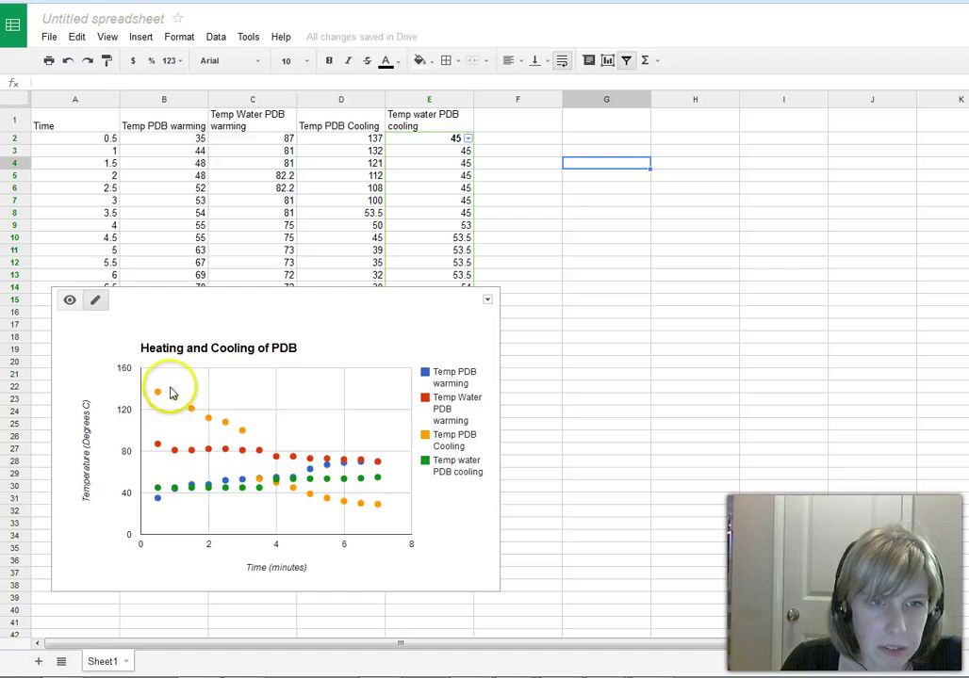
Step: Change the inserted chart to a line chart
right_click(328, 351)
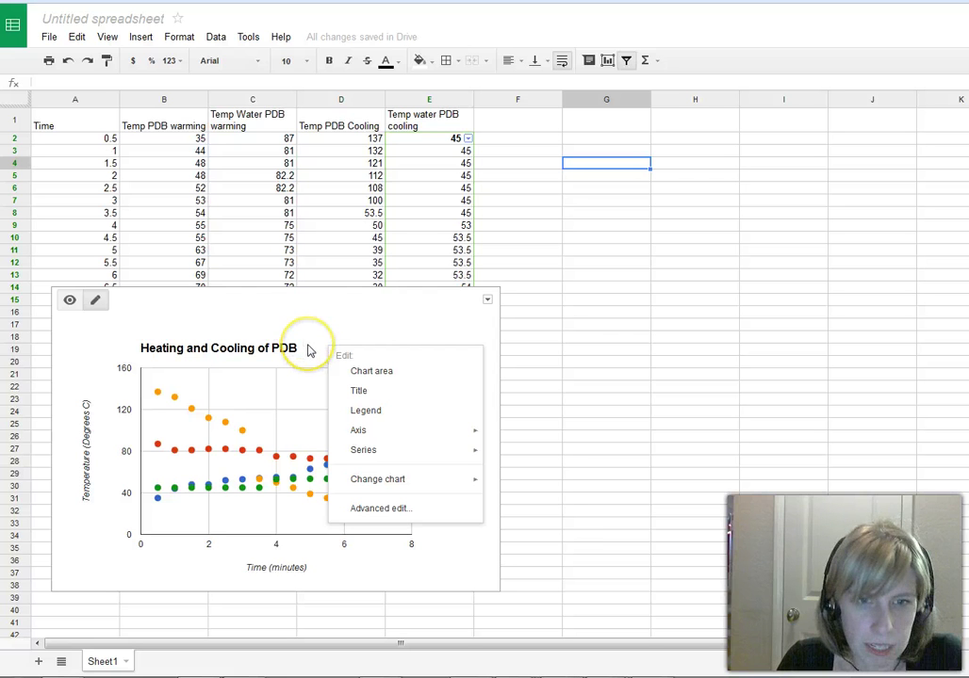
mouse_move(450, 489)
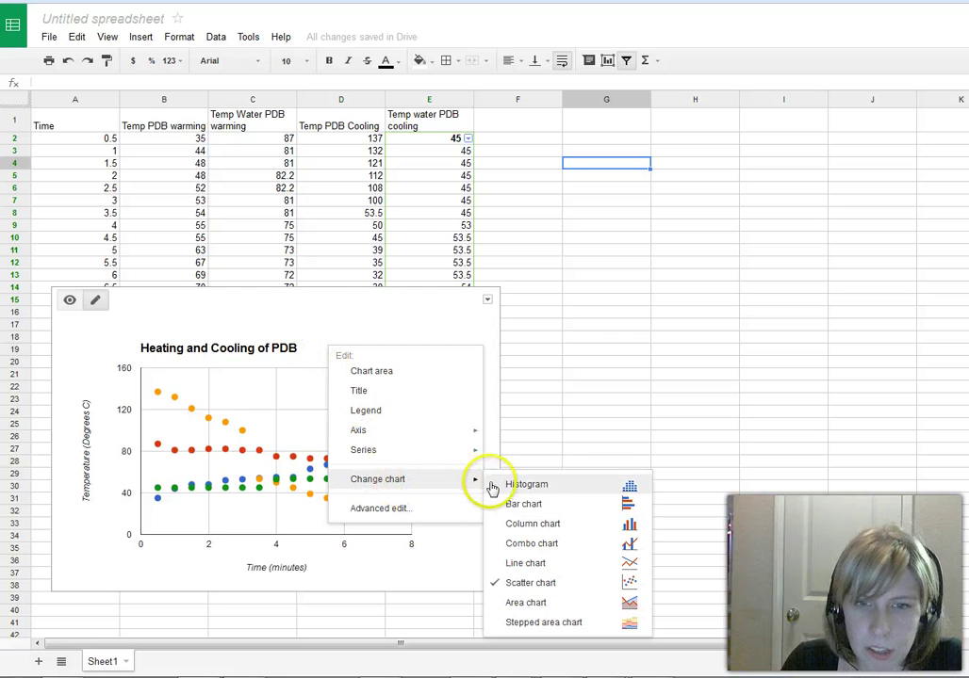
click(561, 569)
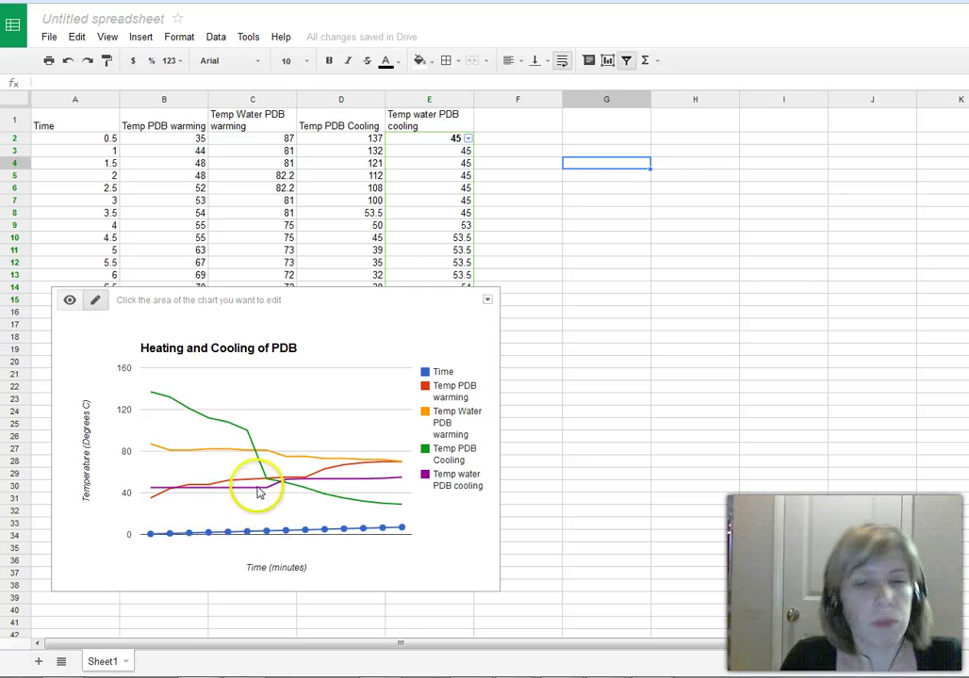
Step: Change the chart type back to a scatter chart
right_click(432, 533)
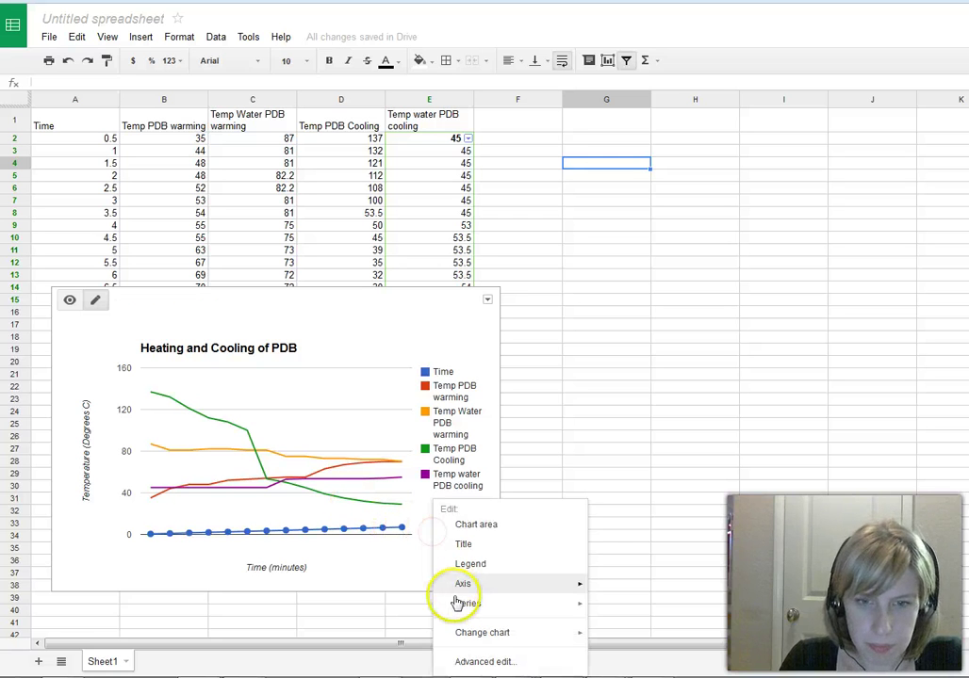
mouse_move(479, 641)
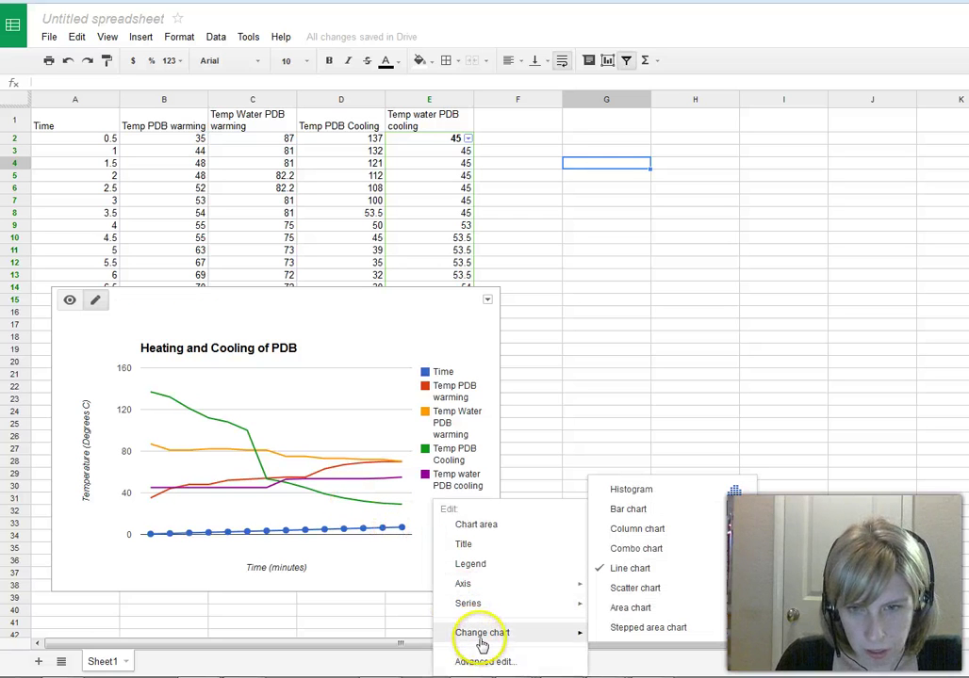
click(637, 588)
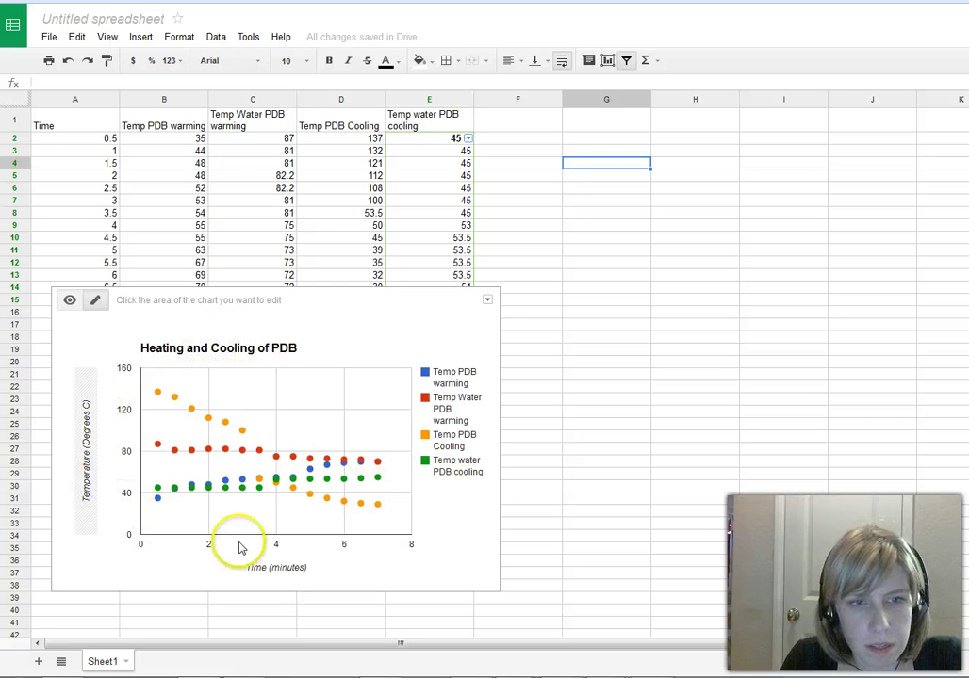
right_click(378, 336)
click(385, 300)
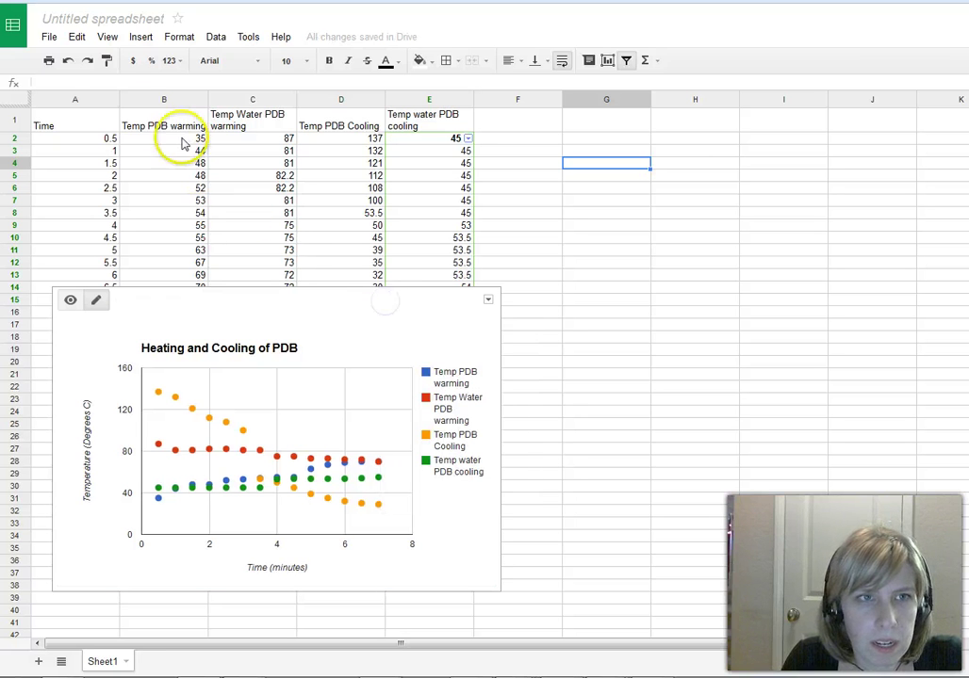
click(49, 62)
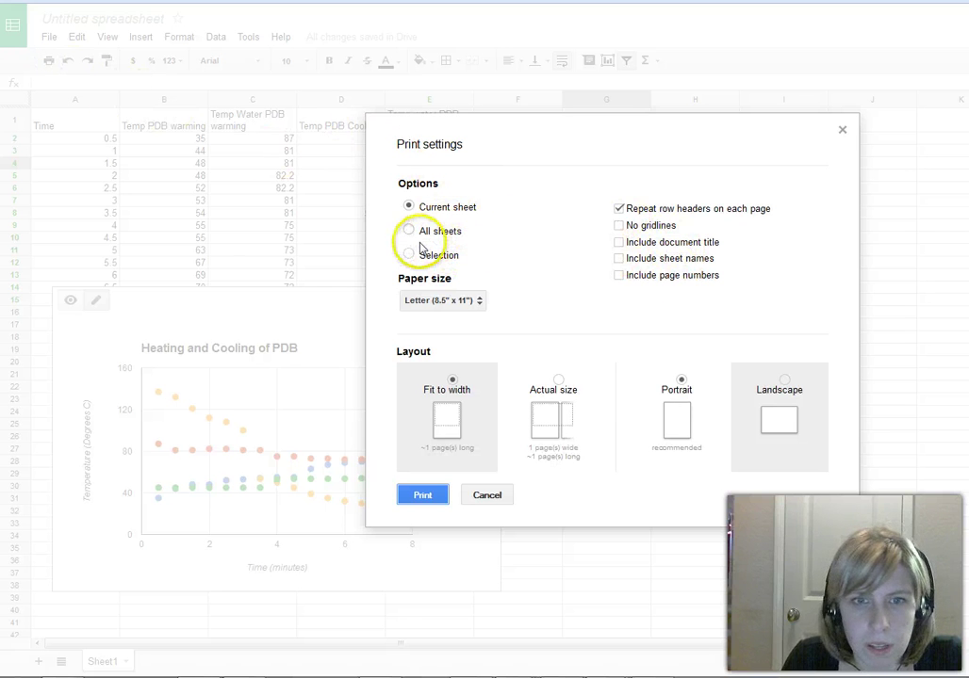
click(408, 255)
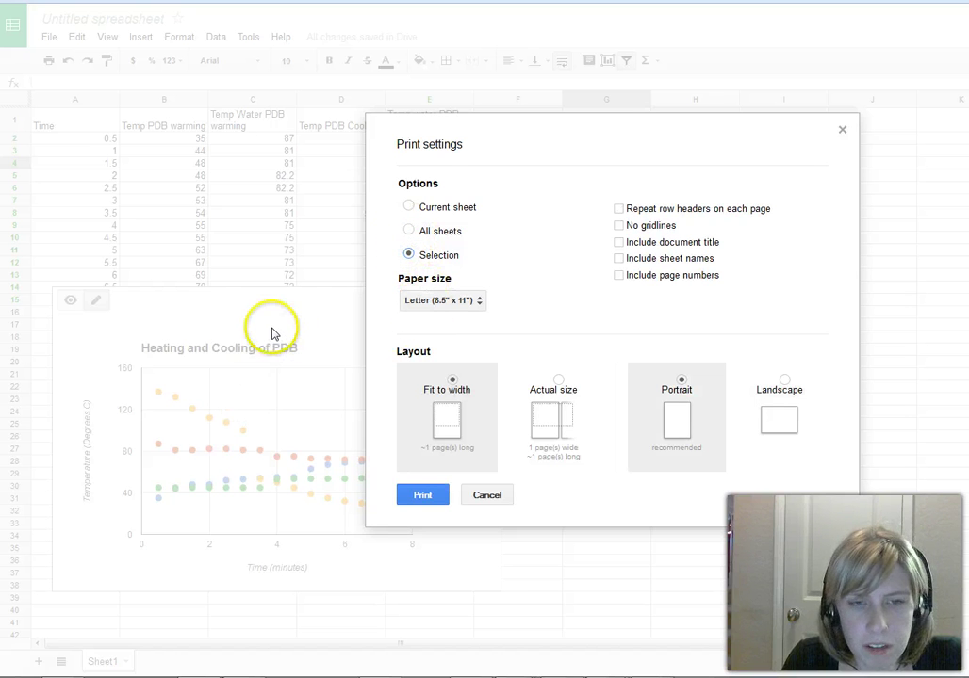
click(497, 507)
click(276, 327)
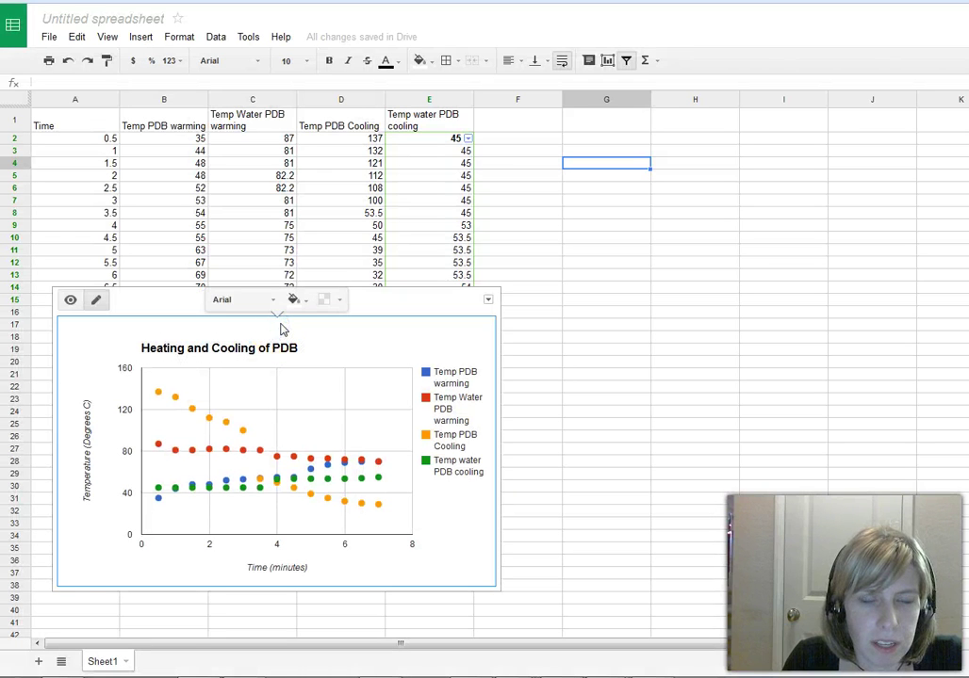
click(52, 60)
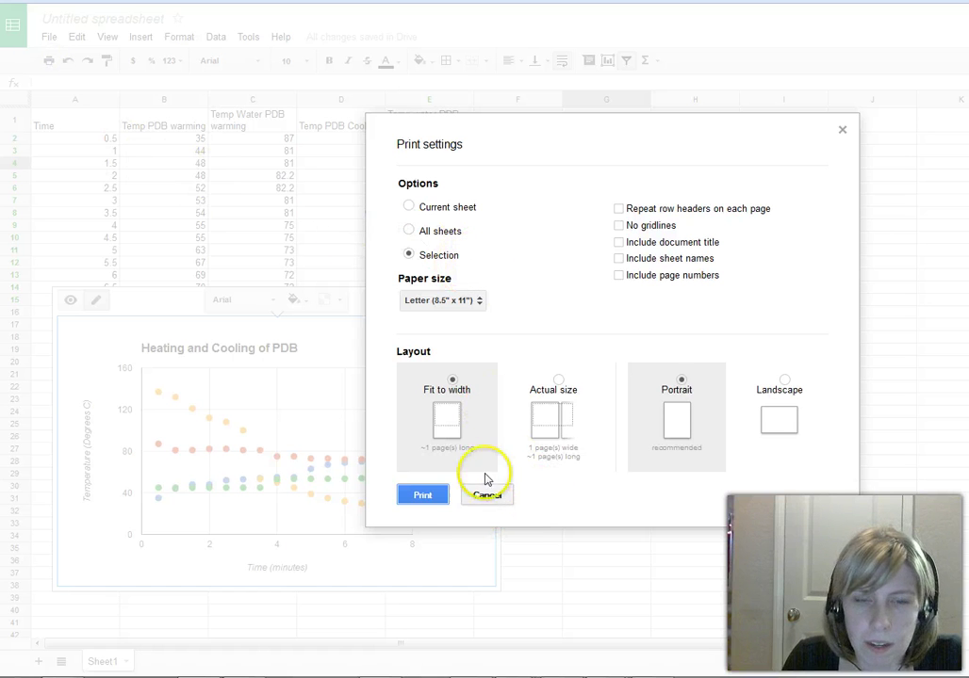
click(486, 504)
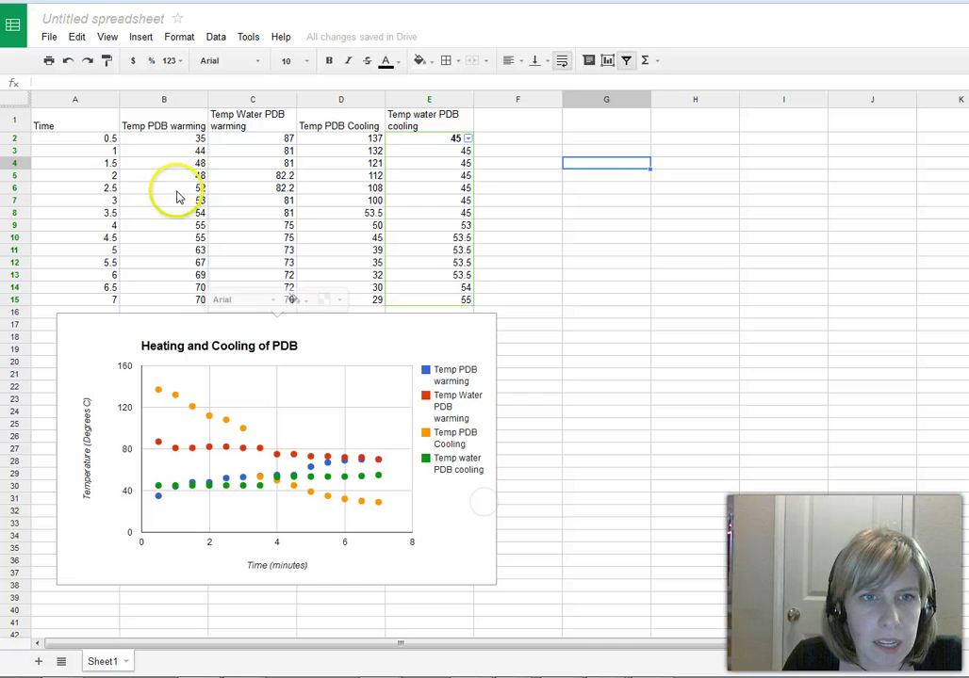
Step: Apply borders around every cell of the data table A1:E15, including the header row
click(64, 119)
drag(66, 120, 447, 303)
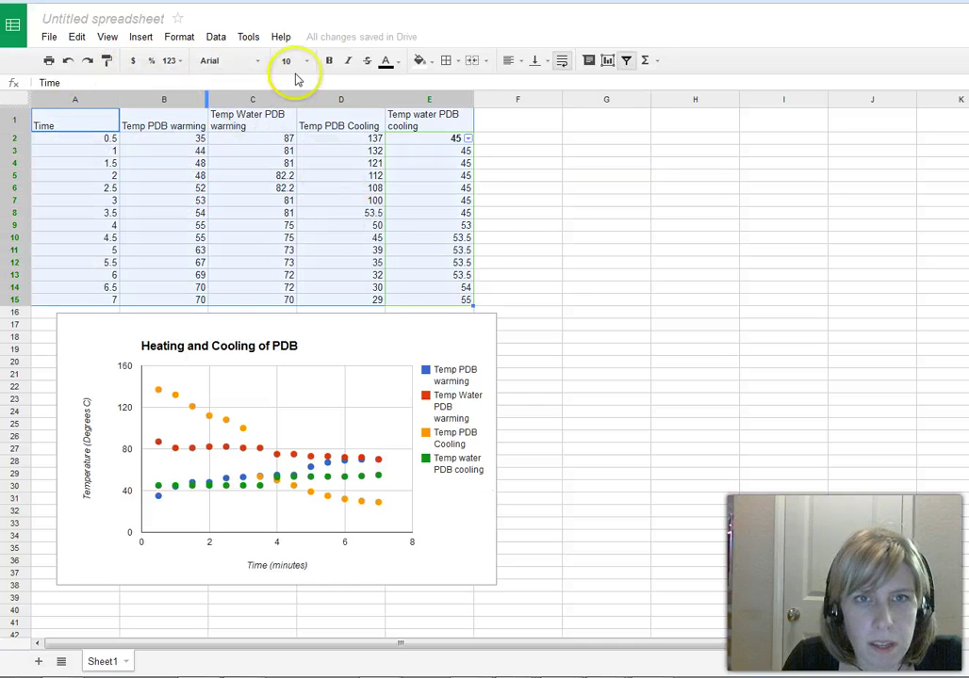
click(445, 61)
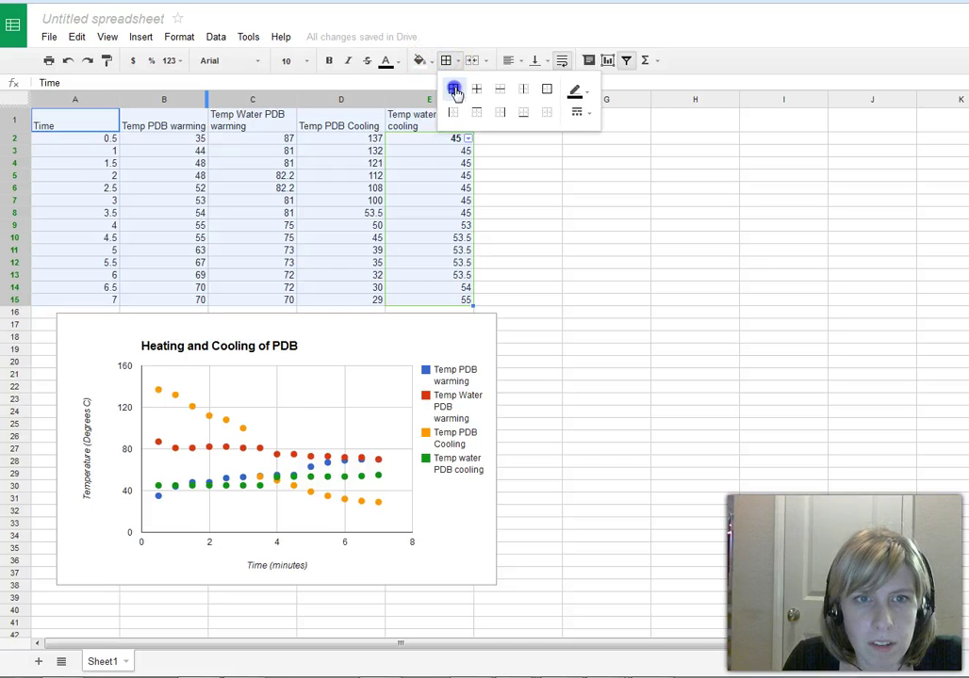
click(454, 90)
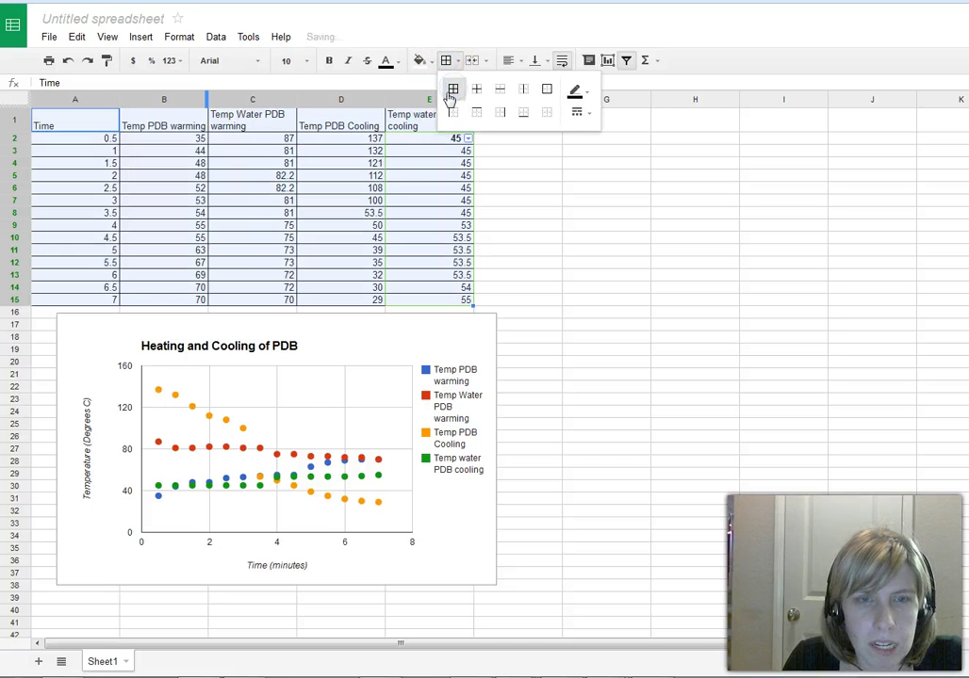
click(611, 217)
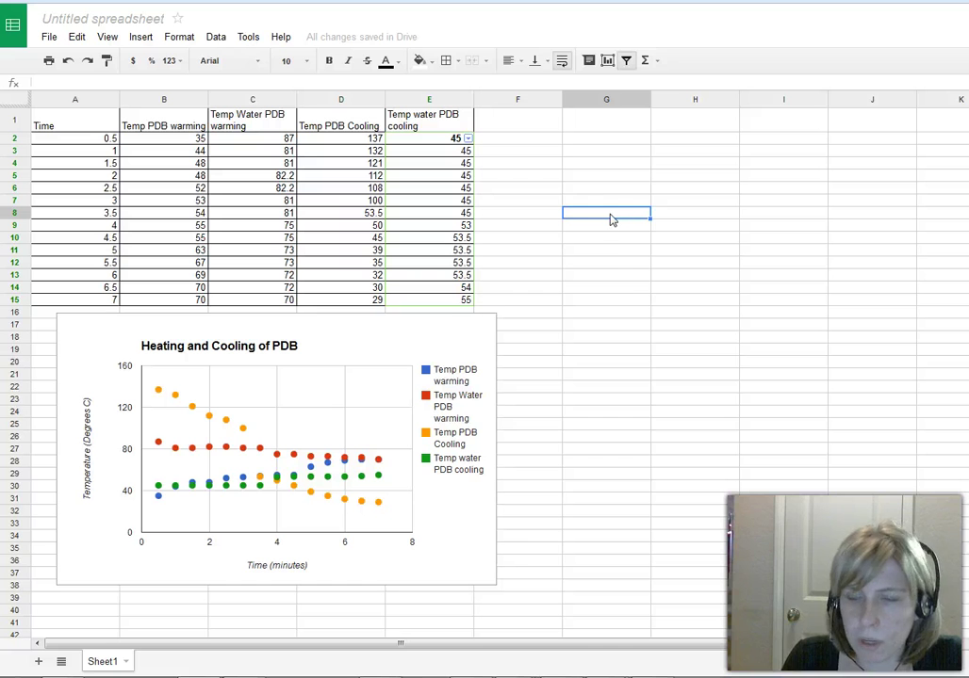